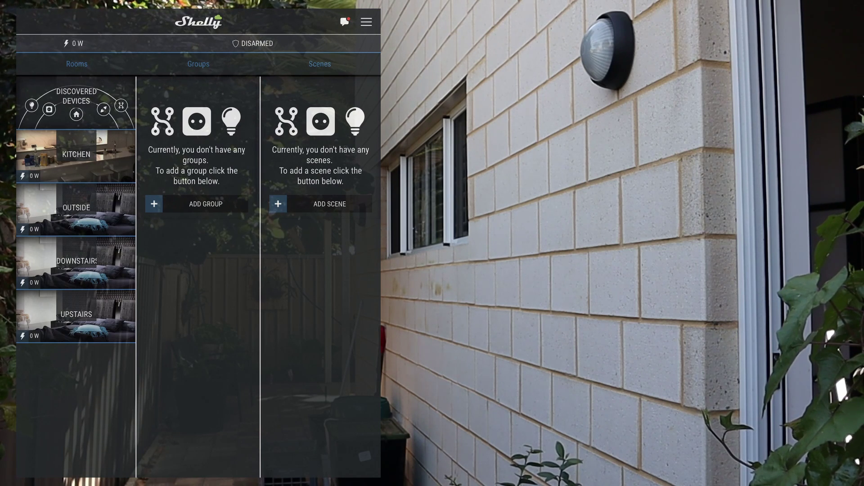
Start adding a device from the app menu and continue on the lighting_automation Wi-Fi network.
click(366, 22)
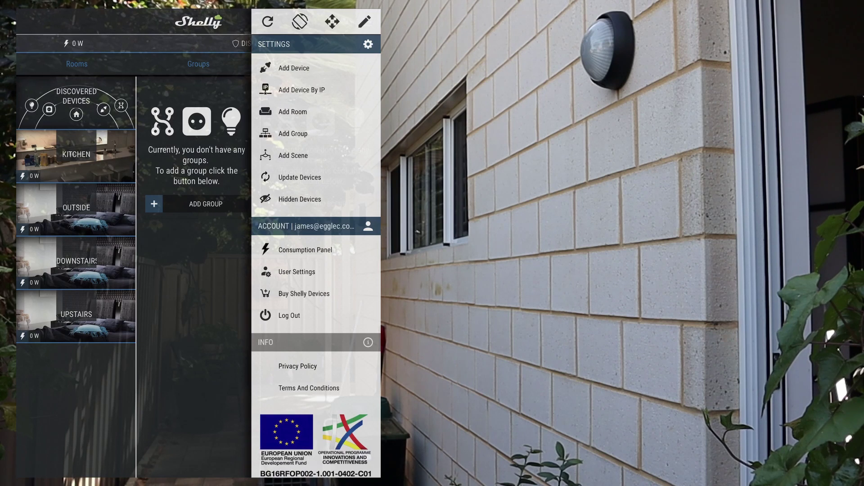
click(294, 68)
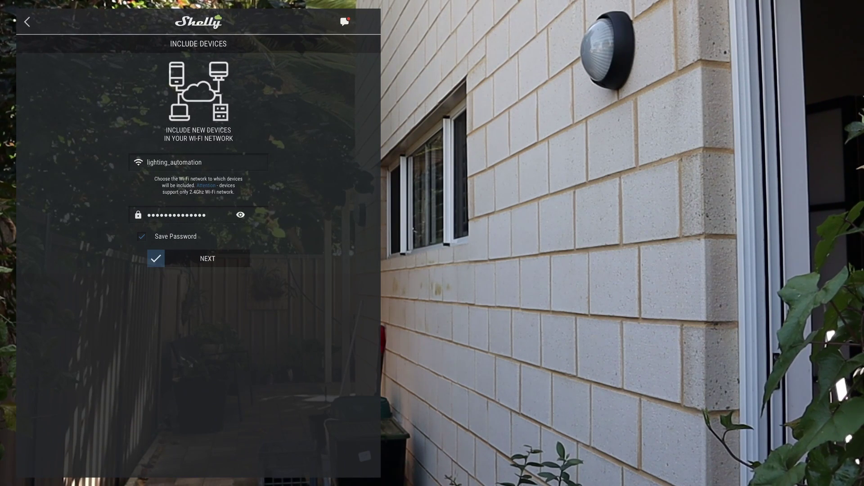
click(202, 258)
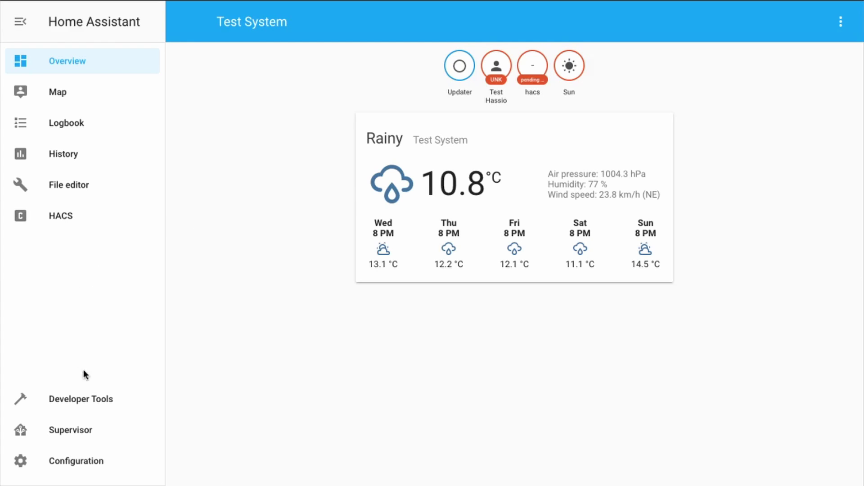
Search HACS Integrations for 'shell' and install ShellyForHass 0.1.7, confirming the reinstall.
click(69, 217)
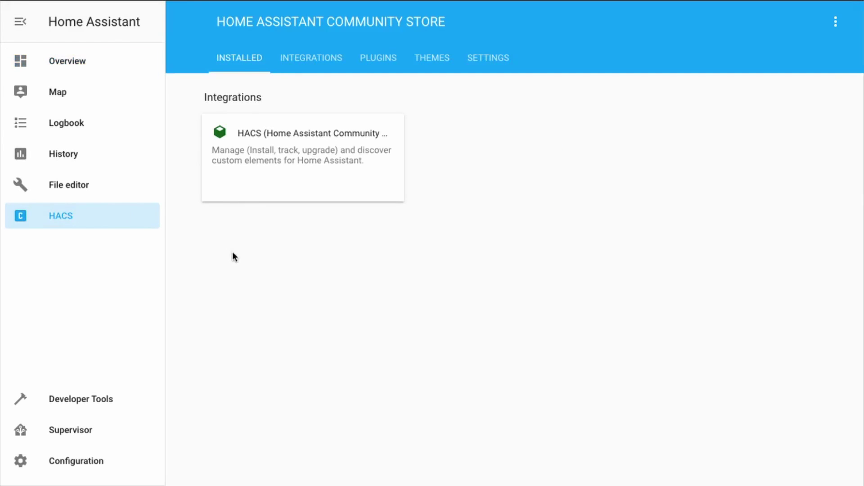
click(305, 63)
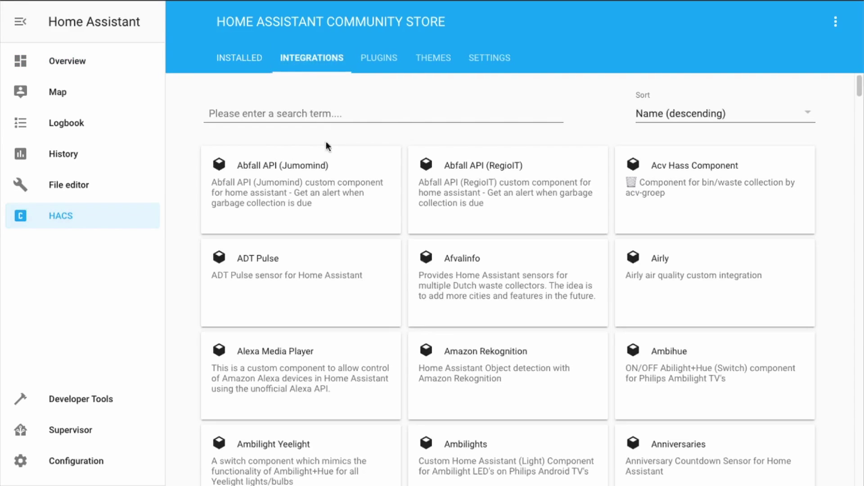
text(shelly)
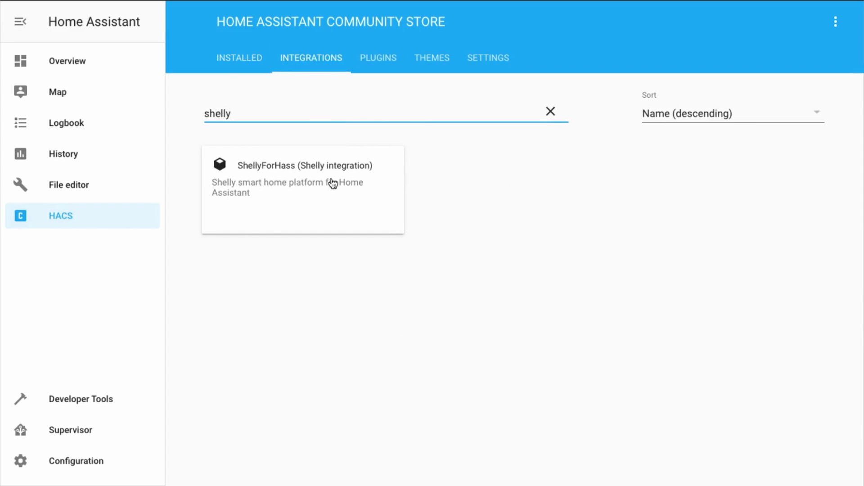
click(333, 184)
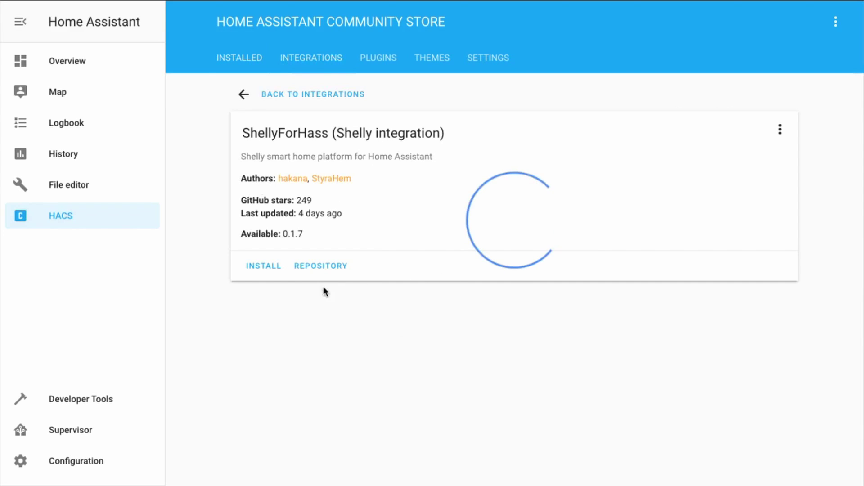
click(257, 267)
click(549, 304)
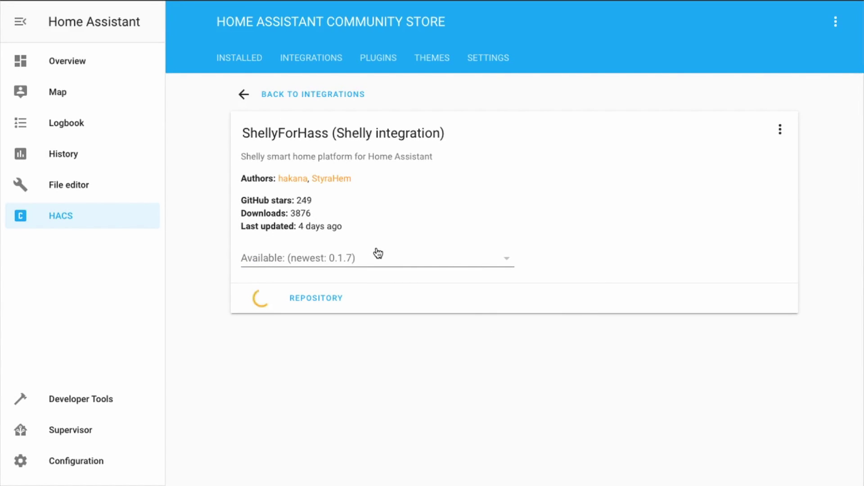
scroll(379, 342, down, 12)
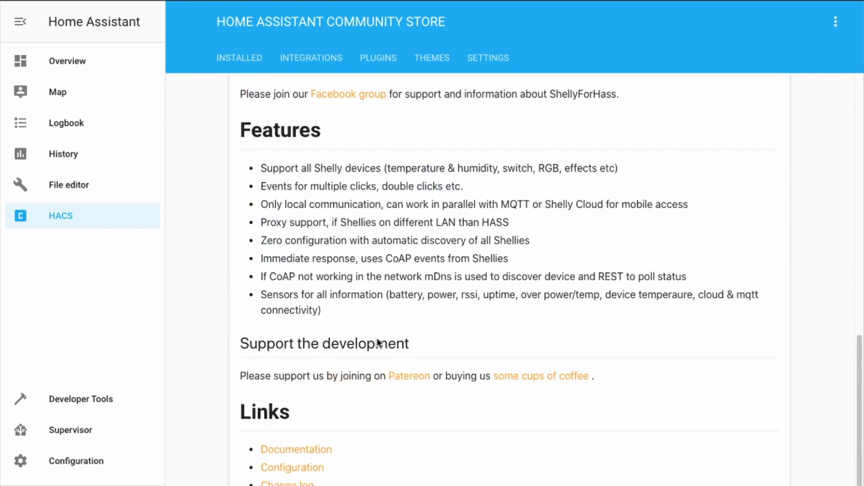
scroll(353, 332, up, 10)
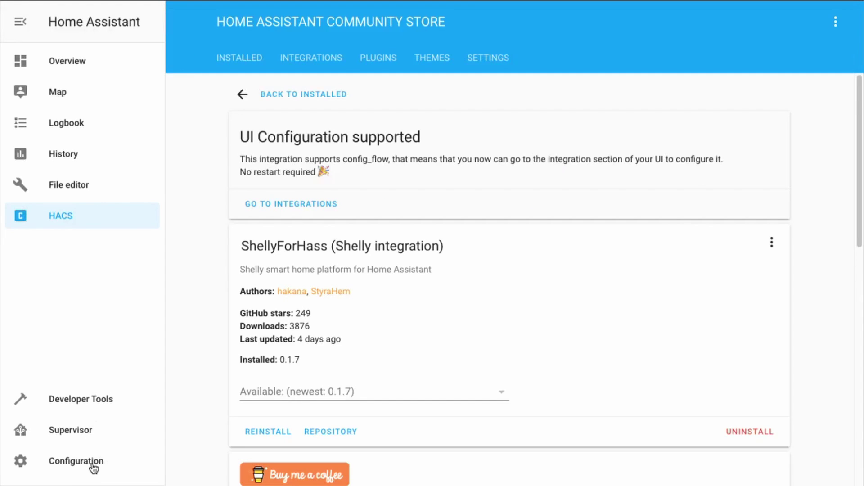
Go to Configuration > Integrations and search for 'shell'.
click(96, 465)
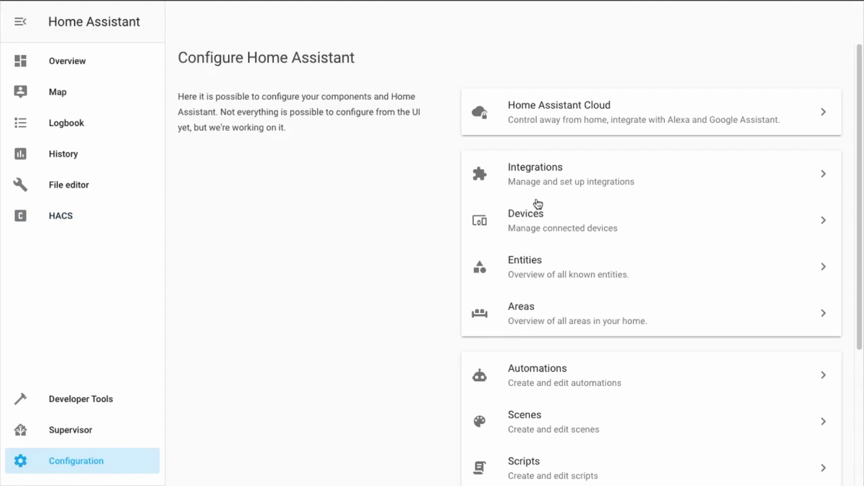
click(543, 176)
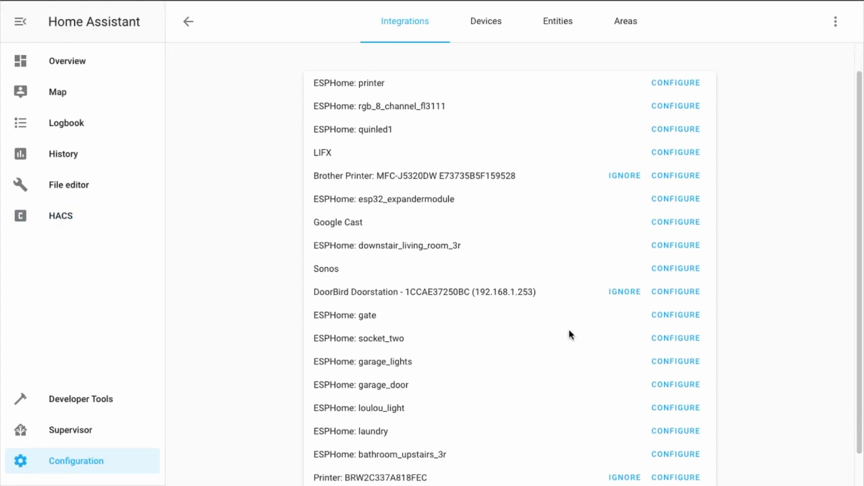
scroll(569, 331, up, 1)
scroll(569, 331, down, 4)
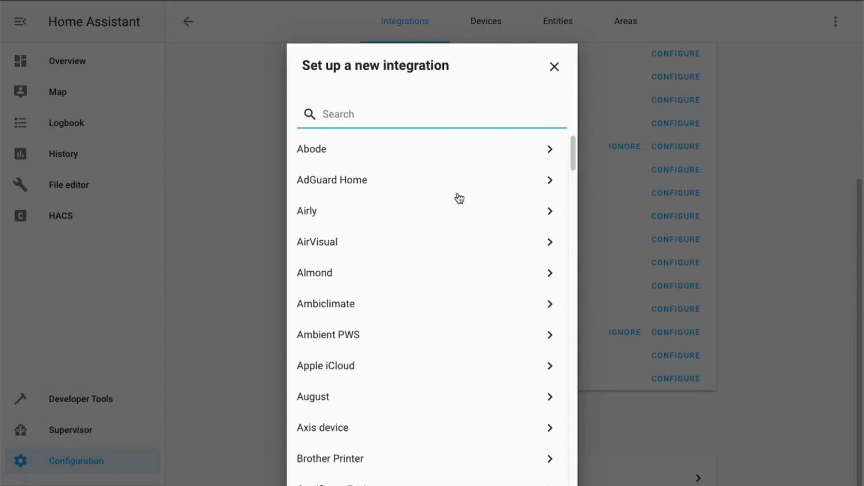
text(shell)
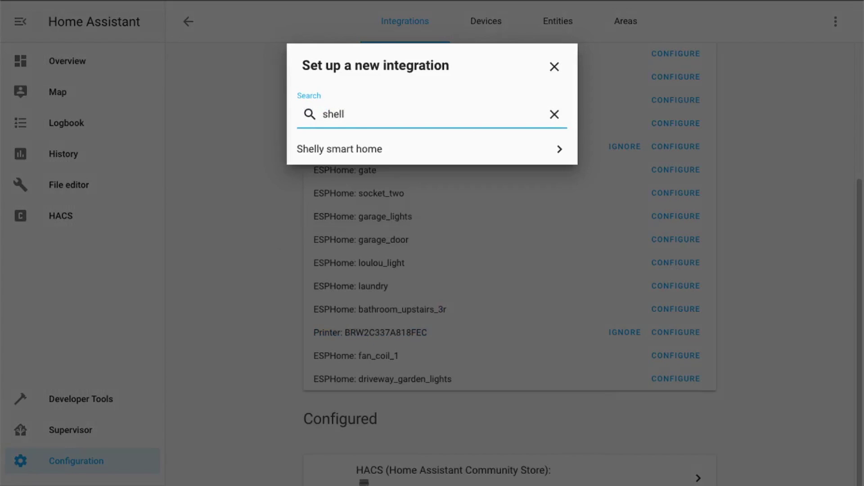
Set up Shelly smart home with the entity prefix 'shelly' and view its devices.
click(355, 150)
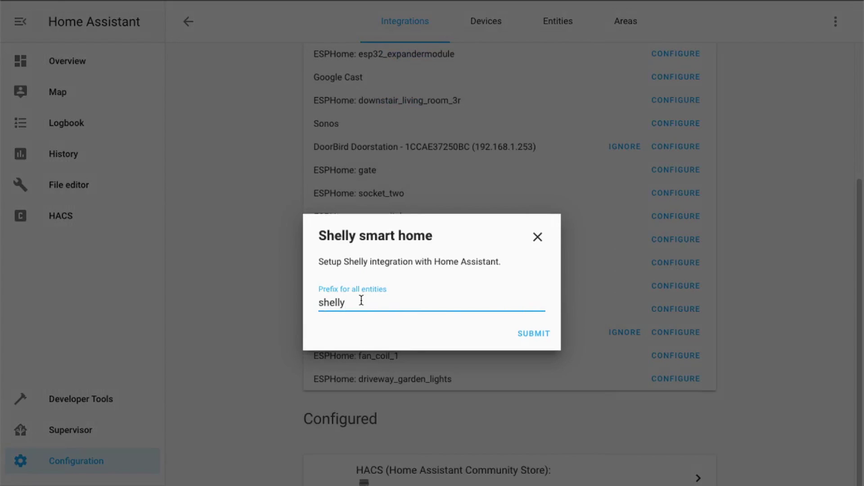
drag(351, 306, 326, 305)
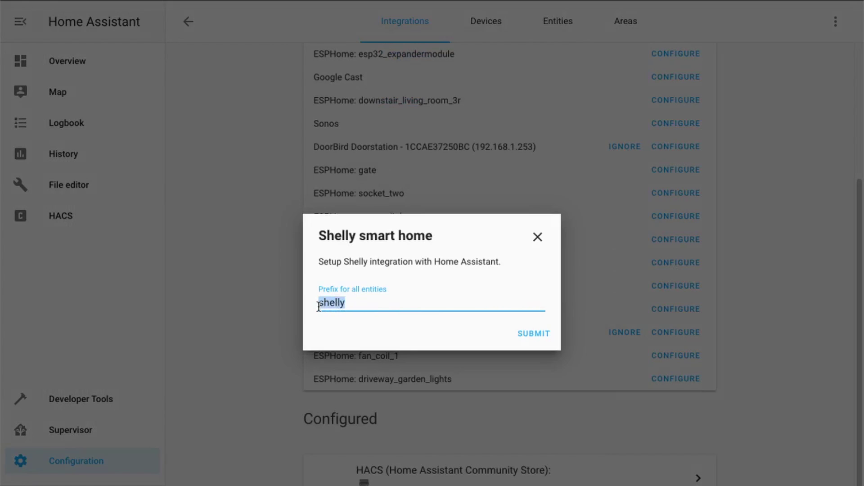
click(319, 307)
double_click(320, 304)
click(356, 303)
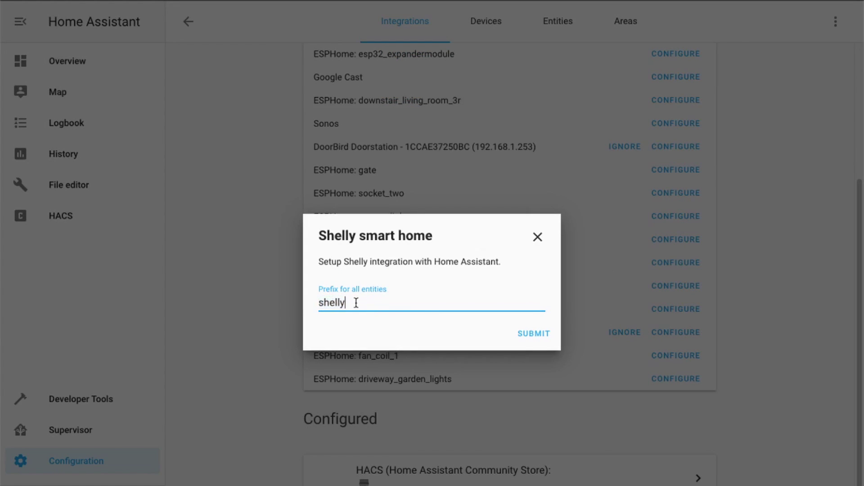
click(538, 337)
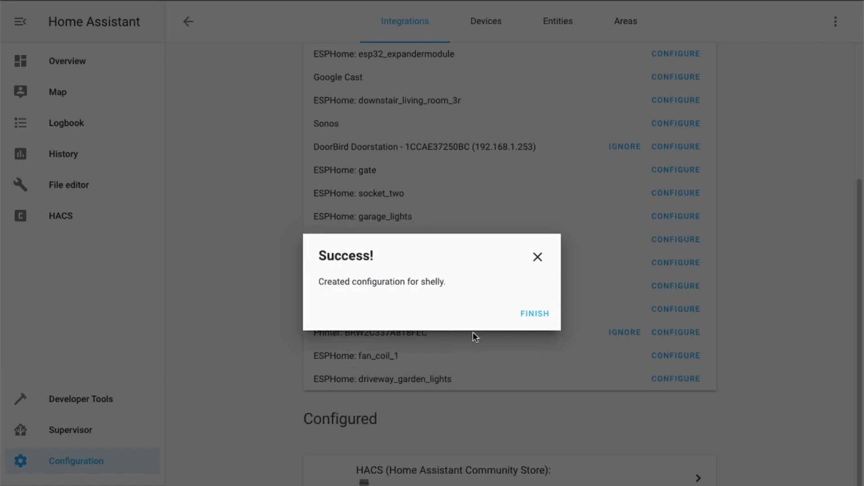
click(543, 316)
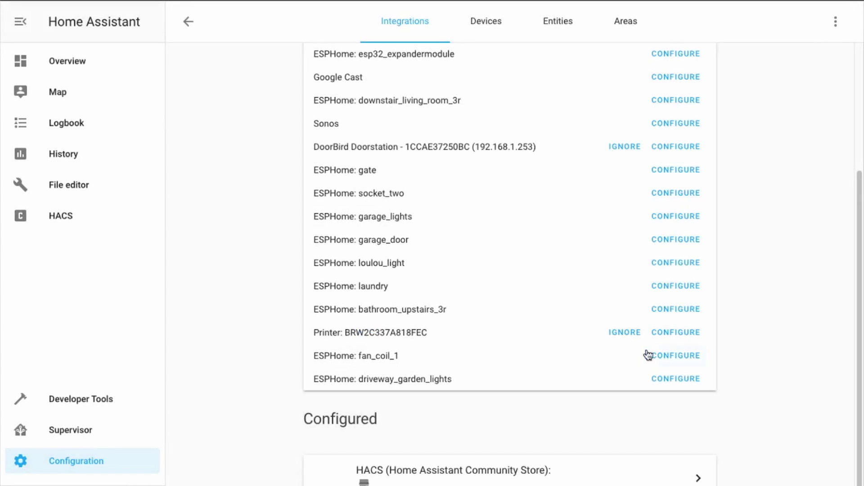
scroll(581, 397, down, 1)
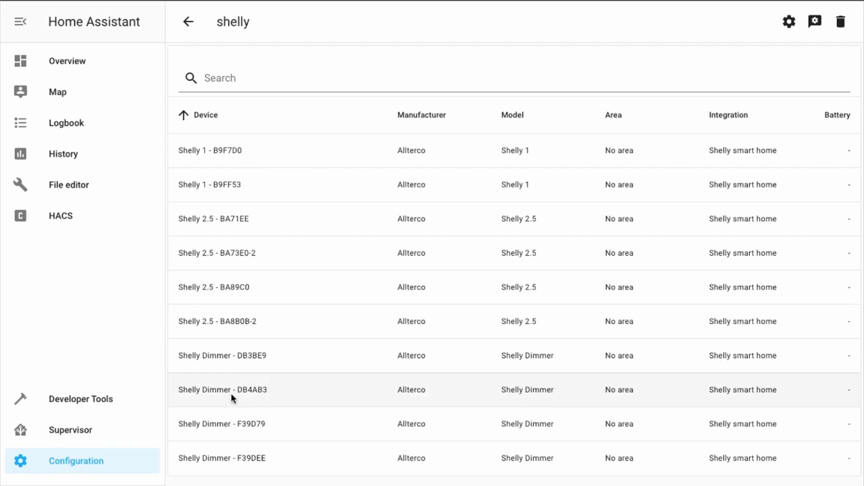
Open the Shelly Dimmer - DB4AB3 device and set its light's brightness to 61.
click(263, 396)
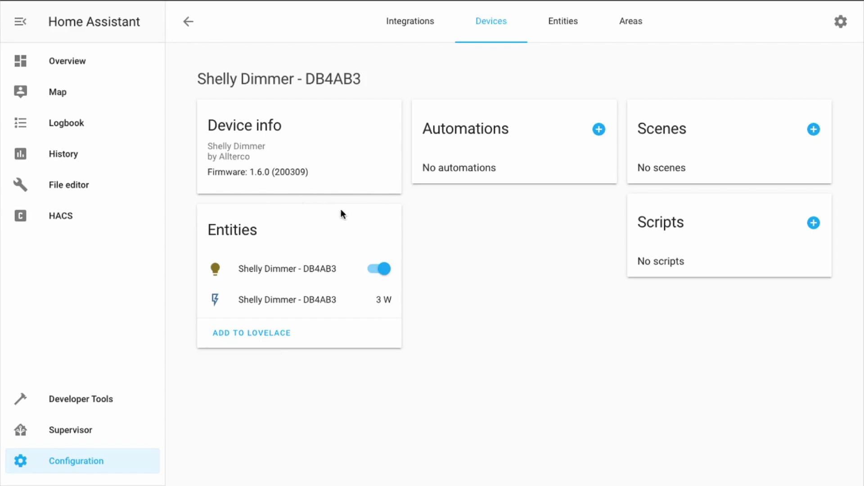
click(223, 272)
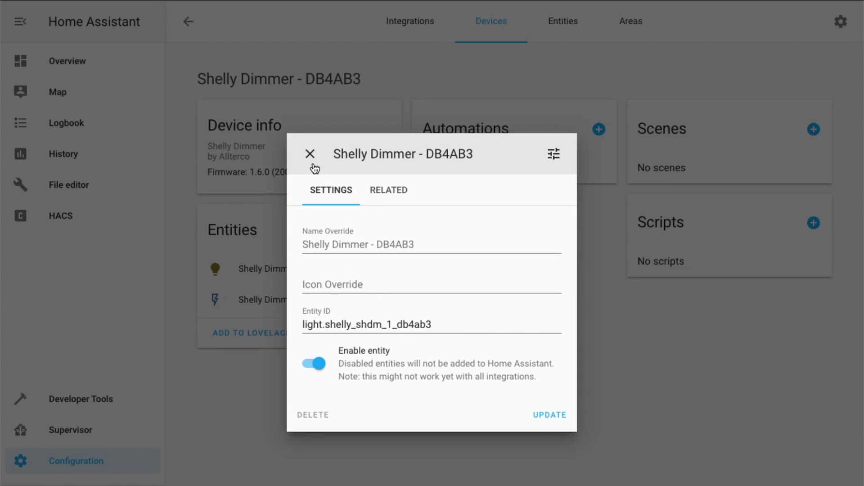
click(551, 154)
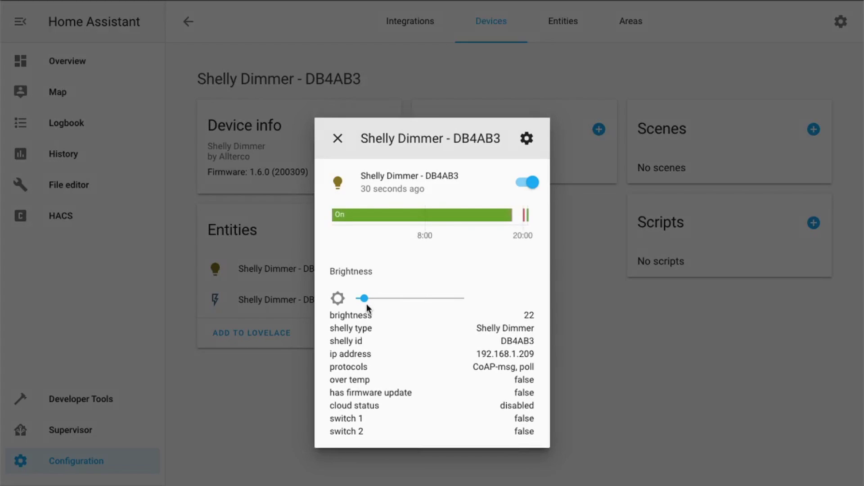
mouse_move(366, 304)
mouse_down()
mouse_move(438, 298)
mouse_move(382, 298)
mouse_up()
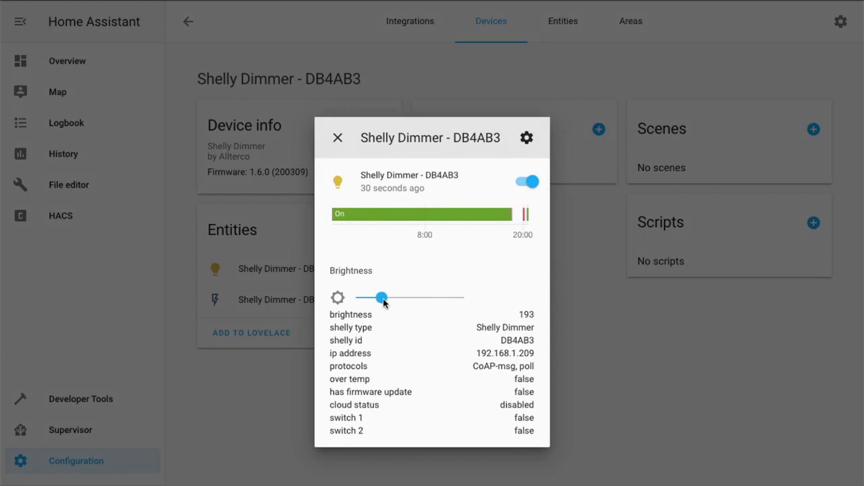
click(338, 139)
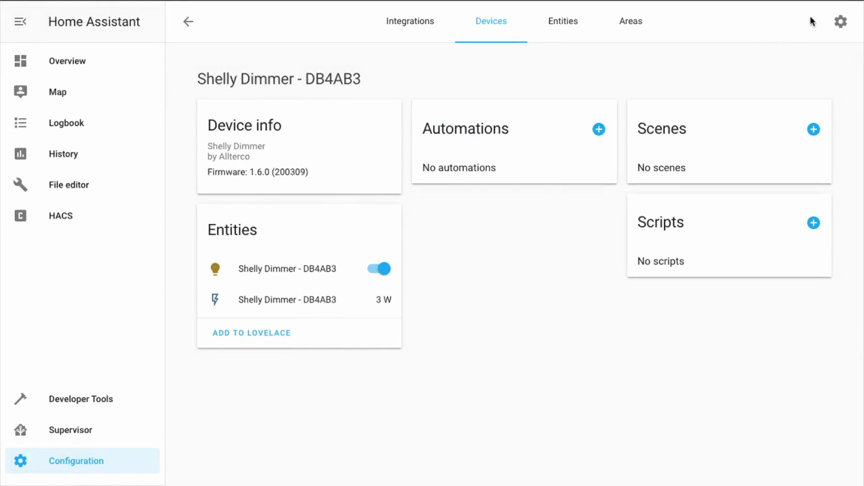
Keep new Shelly entities enabled in the integration's system options.
click(194, 27)
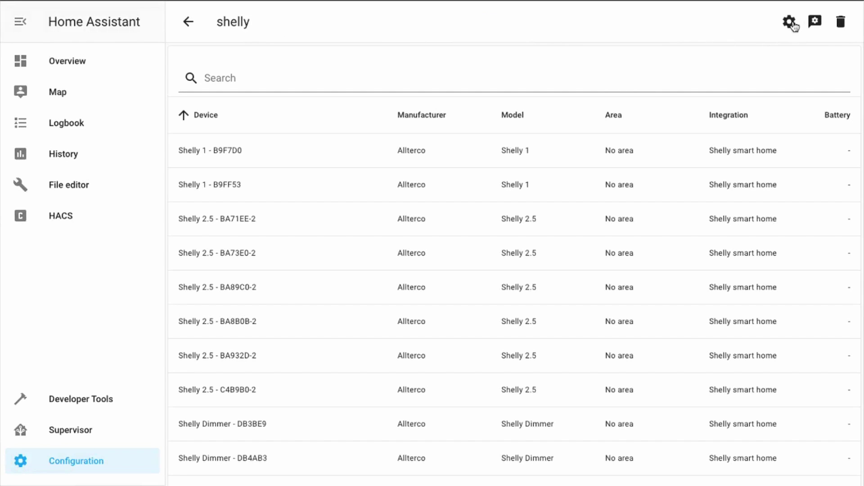
click(816, 24)
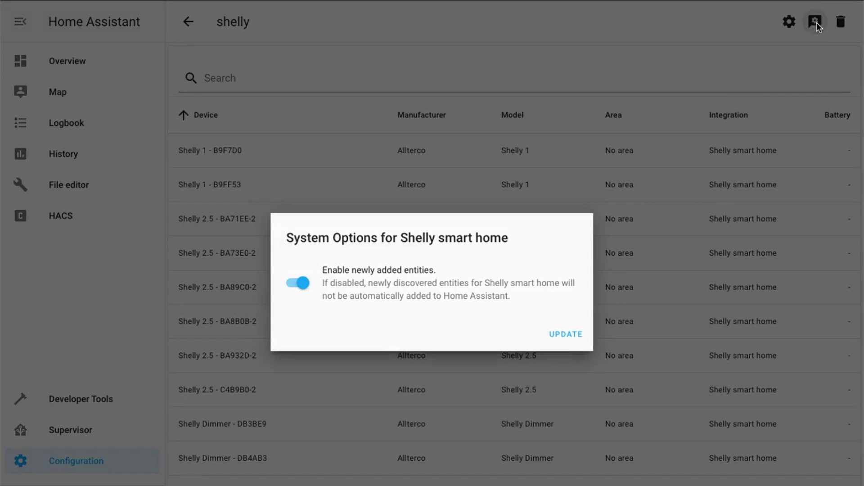
click(559, 334)
Enter 192.168.1.207 as the Home Assistant IP in Shelly settings and submit page one.
click(789, 23)
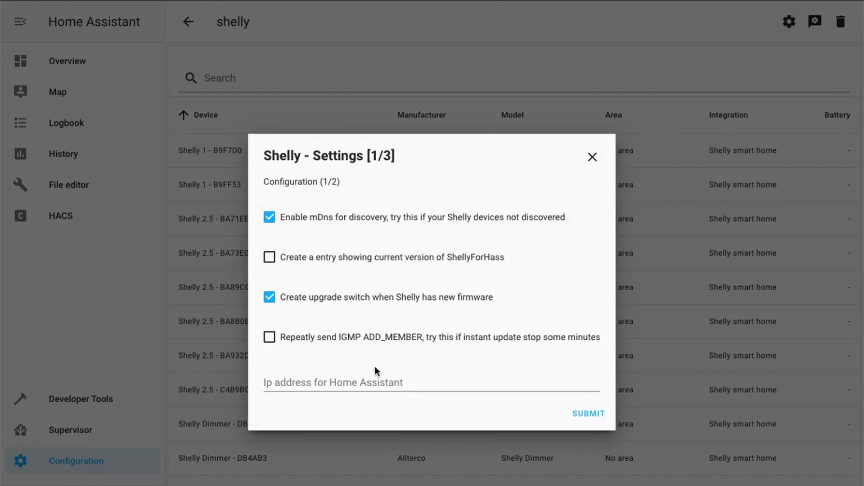
click(373, 380)
text(192.168.1.207)
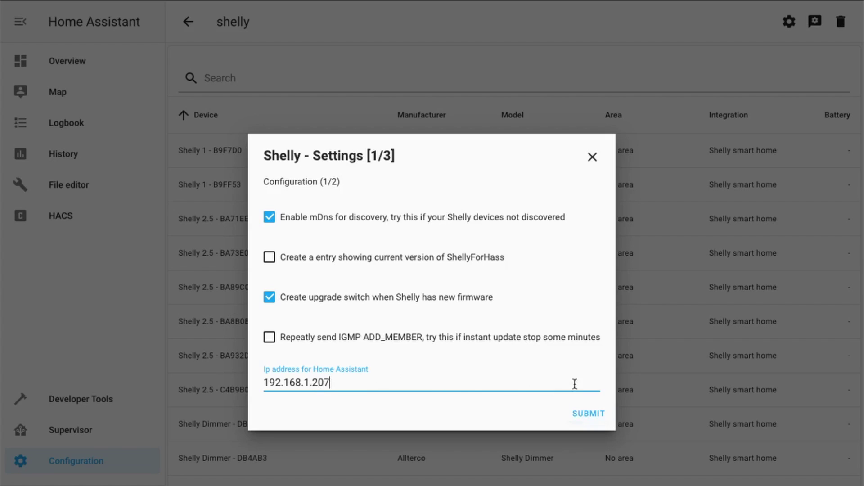
click(587, 413)
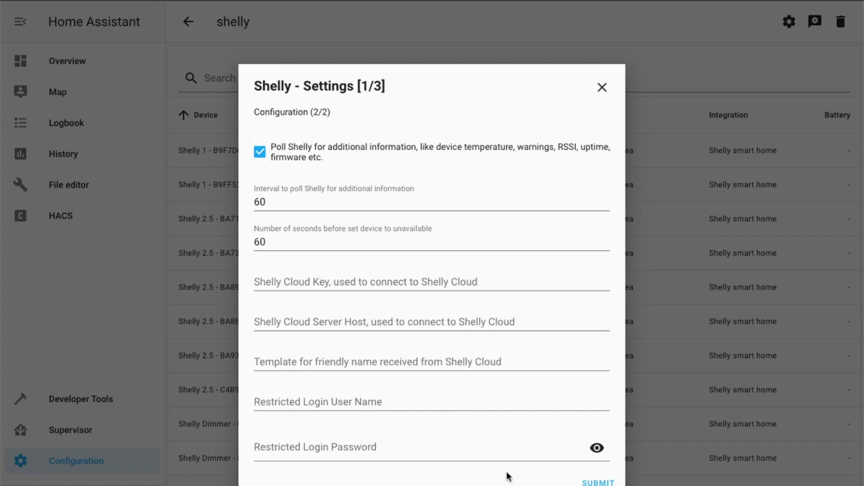
Keep polling settings; enable Voltage, Current, MQTT connected, Total consumption, Uptime, firmware, Power factor attributes.
click(610, 483)
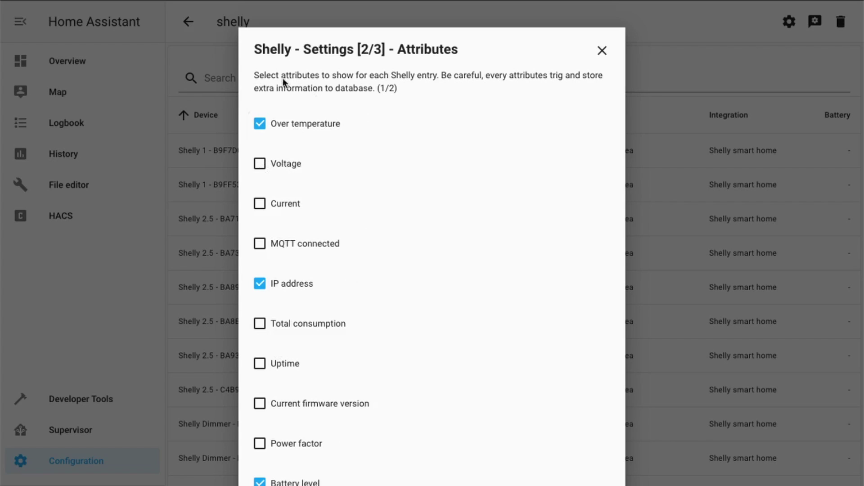
drag(266, 75, 439, 88)
click(431, 91)
click(260, 165)
click(260, 204)
click(259, 246)
click(260, 323)
click(260, 363)
click(260, 404)
click(259, 444)
Enable Total returned, Device temperature, RSSI, SSID, Latest firmware, Current consumption attributes on page two.
click(571, 457)
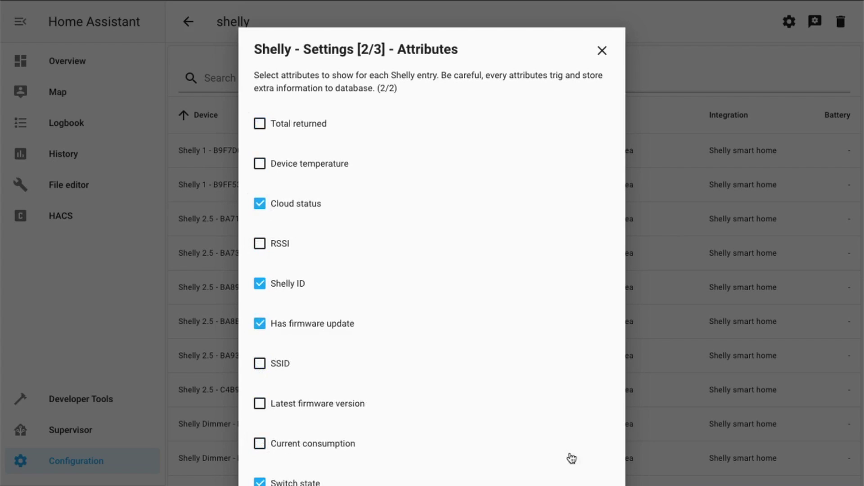
click(261, 124)
click(260, 164)
click(260, 244)
click(260, 363)
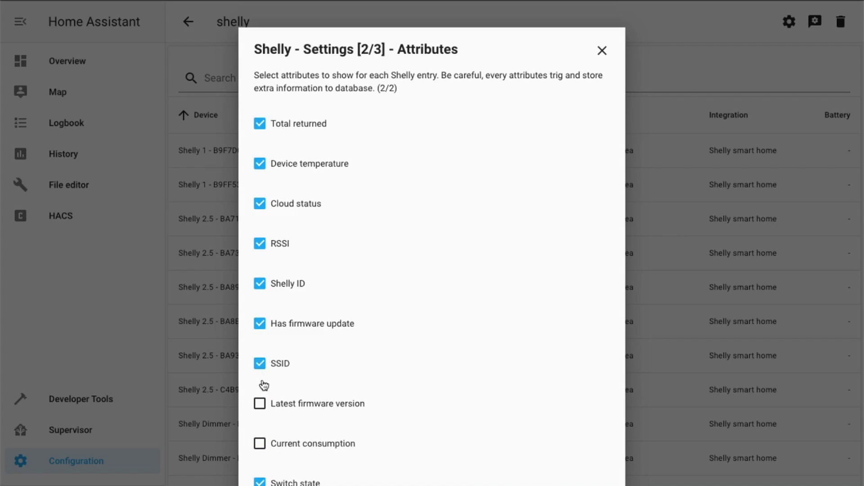
click(260, 403)
click(260, 444)
Enable RSSI, Uptime, Over power, Total returned, Device/Over temperature, Cloud status, MQTT connected sensors.
click(581, 485)
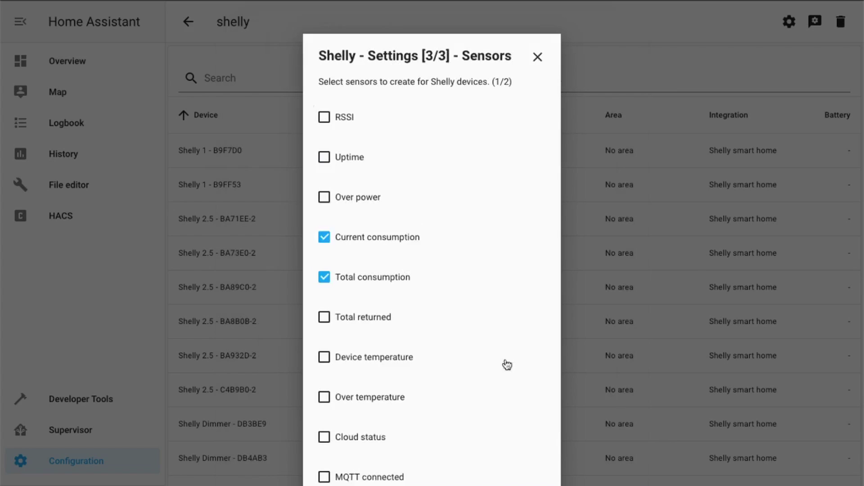
click(323, 118)
click(324, 158)
click(324, 197)
click(328, 318)
click(325, 360)
click(326, 399)
click(327, 439)
click(329, 475)
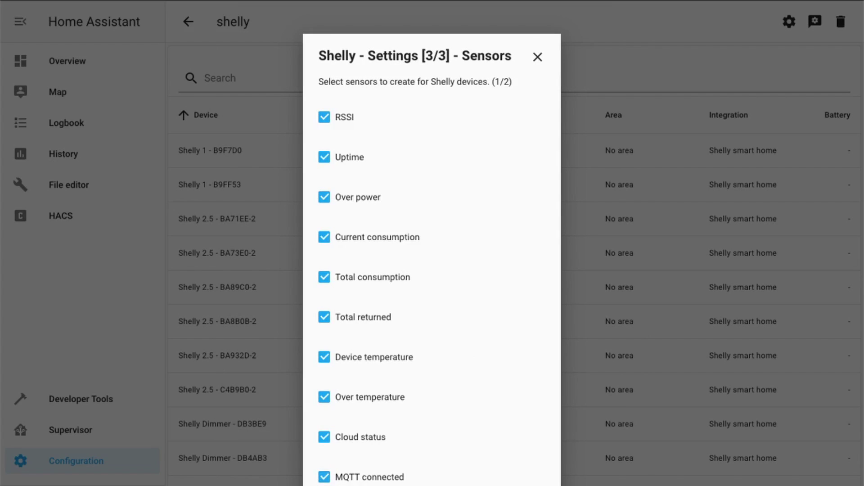
Enable Switch state, Current, Power factor, Voltage and Battery level sensors on page two, then save.
click(513, 398)
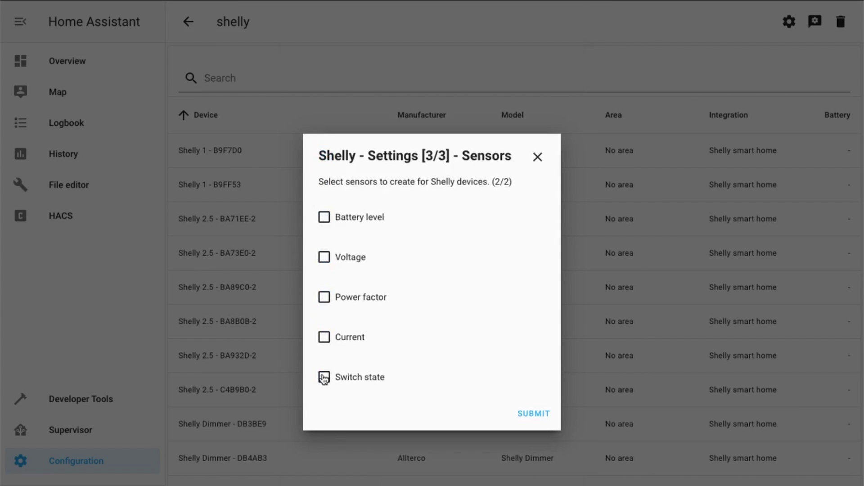
click(324, 378)
drag(390, 371, 309, 392)
click(397, 388)
click(325, 338)
click(323, 298)
click(324, 257)
click(324, 217)
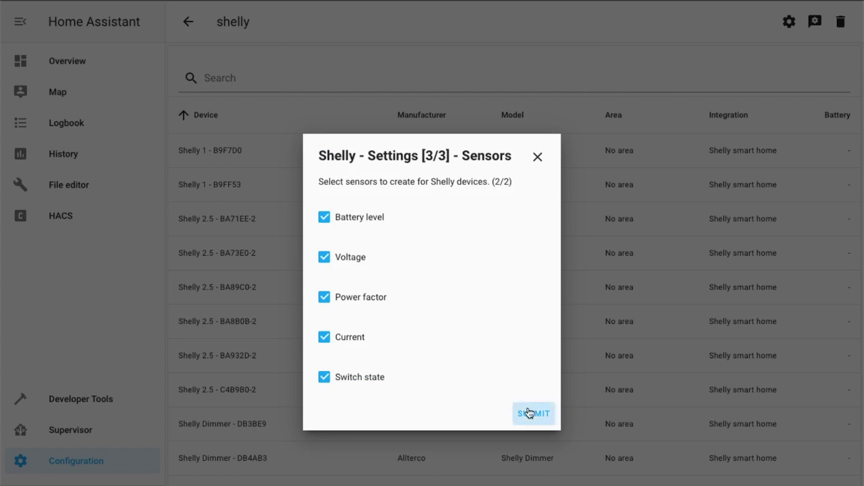
click(529, 413)
Dismiss the success dialog and briefly check the Shelly Dimmer - DB4AB3 device page.
click(535, 313)
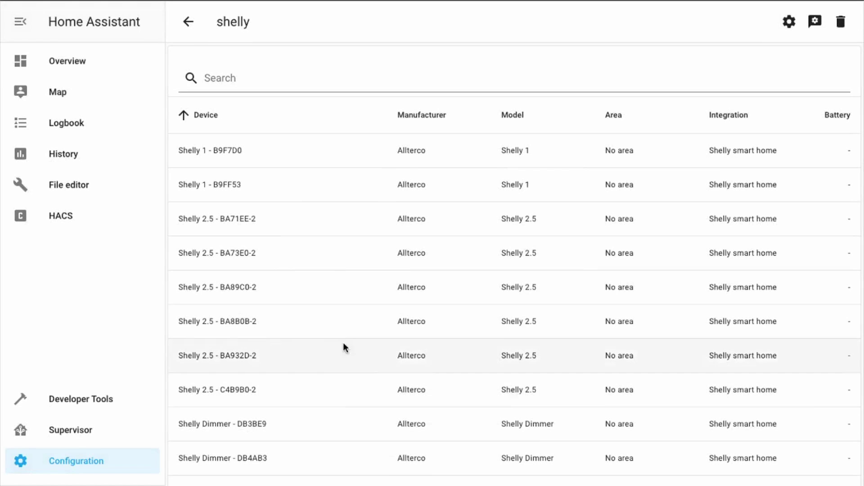
click(278, 459)
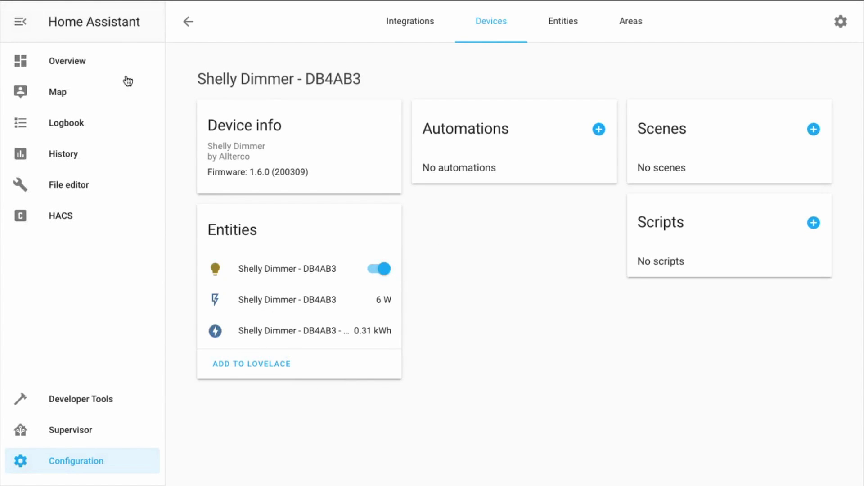
click(189, 22)
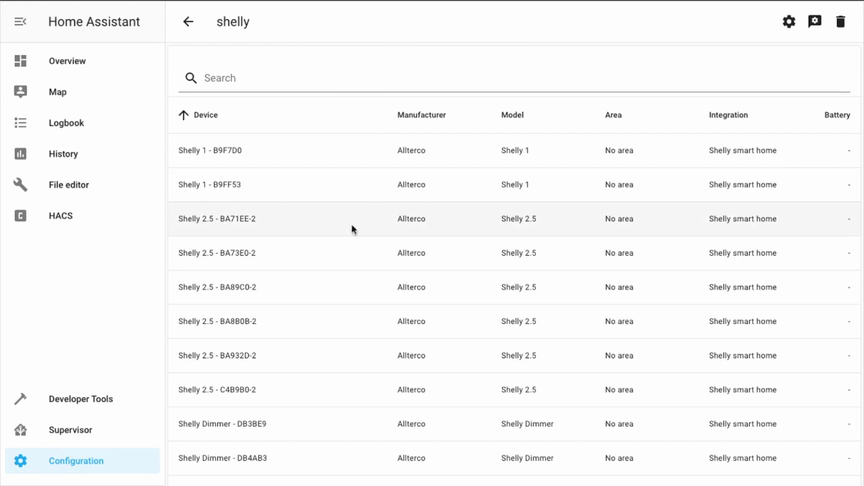
Restart the Home Assistant server from Server Controls and confirm.
click(117, 466)
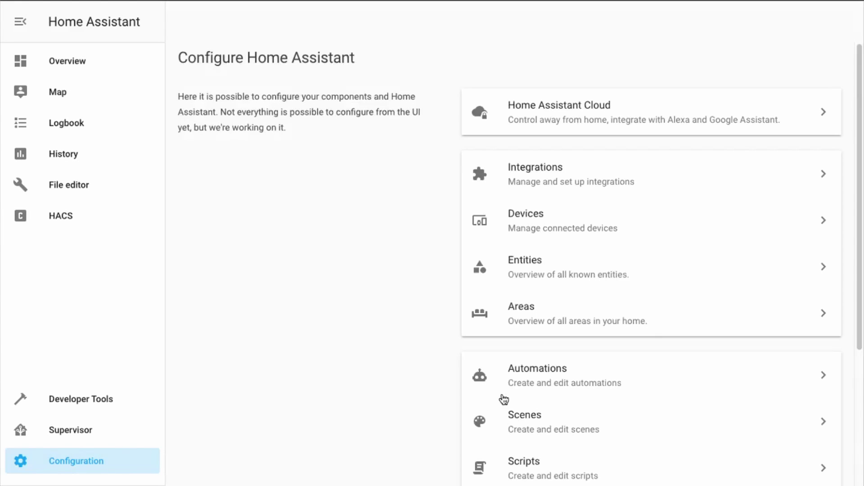
scroll(504, 401, down, 8)
click(543, 476)
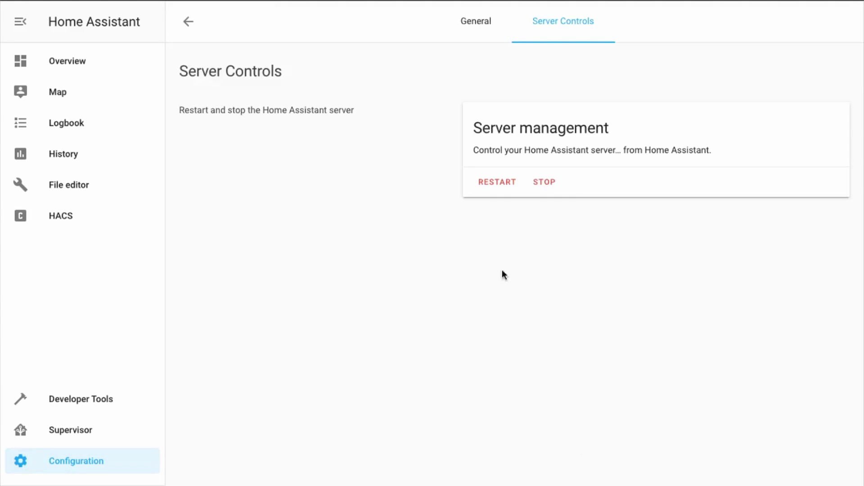
click(495, 186)
click(538, 322)
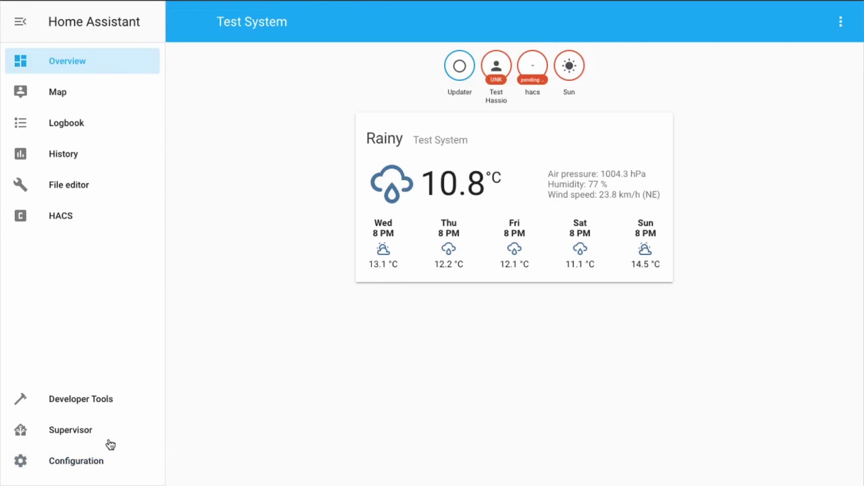
Open Shelly Dimmer - DB4AB3 from Integrations and scroll to its new temperature, RSSI and uptime sensors.
click(103, 465)
scroll(596, 459, down, 3)
scroll(536, 359, up, 3)
click(563, 182)
scroll(560, 269, down, 3)
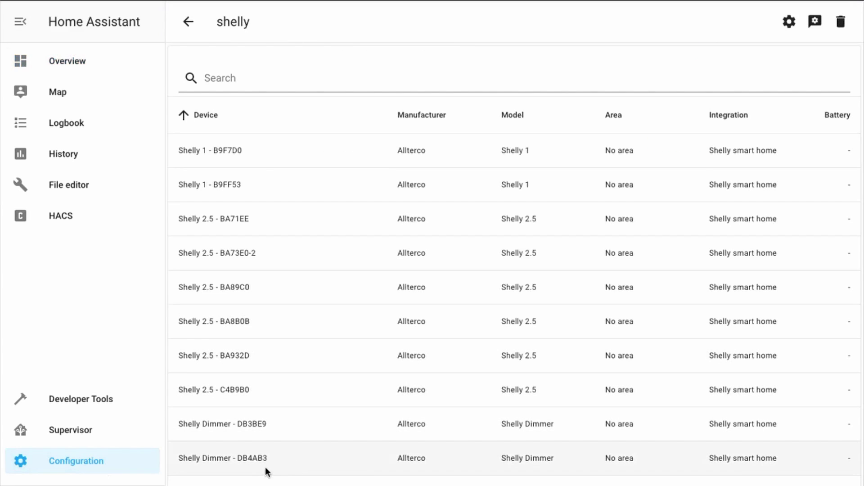
click(279, 458)
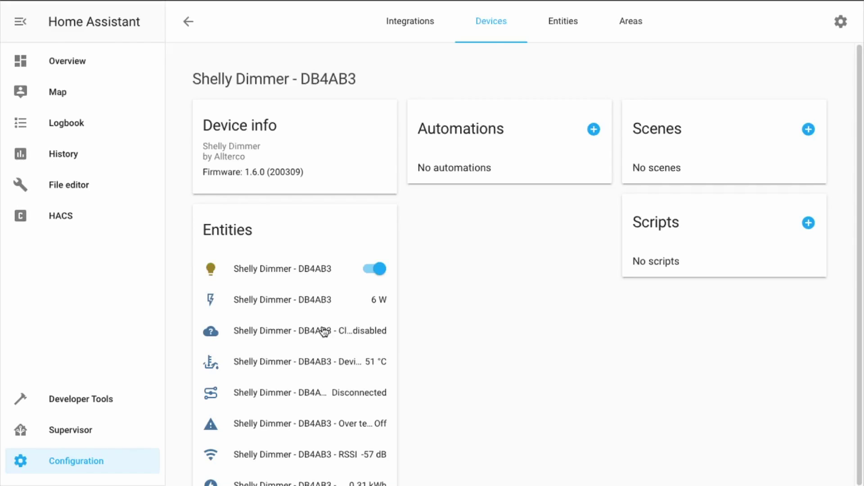
scroll(353, 362, down, 2)
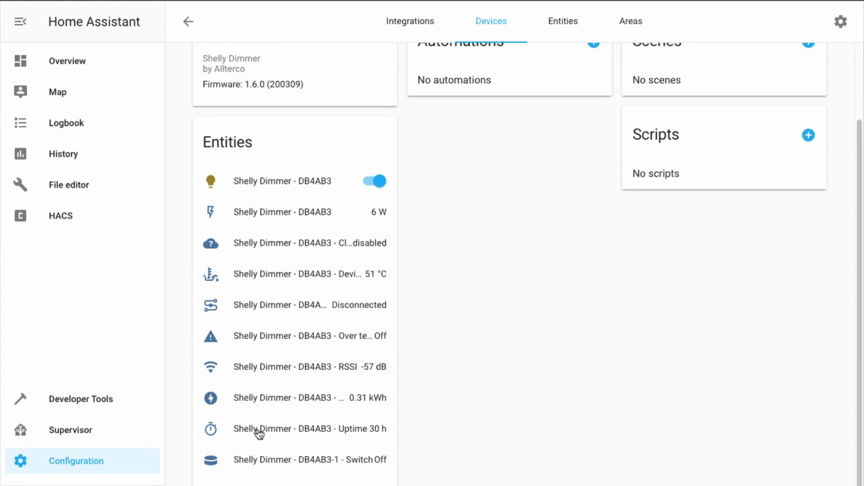
click(267, 275)
click(307, 154)
click(263, 463)
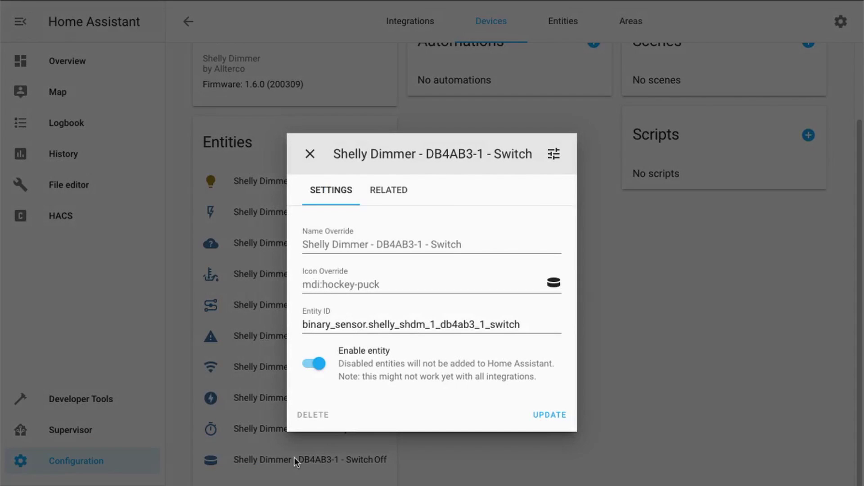
click(308, 153)
click(279, 479)
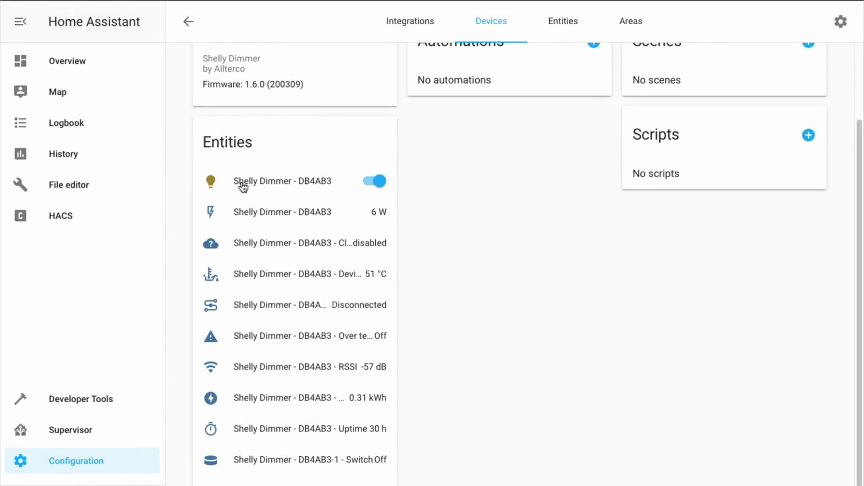
Give the dimmer light the name override 'Kitchen Downlights' and entity ID light.kitchen.
scroll(248, 225, up, 2)
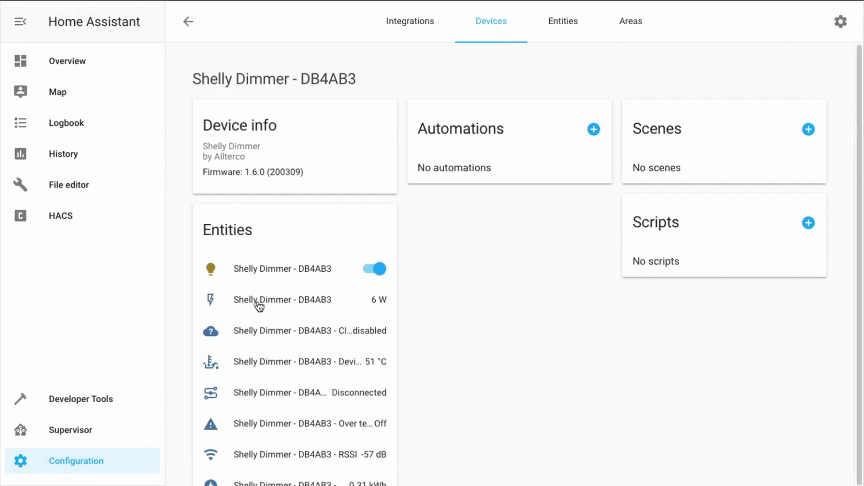
click(261, 270)
click(408, 245)
text(Kitchen)
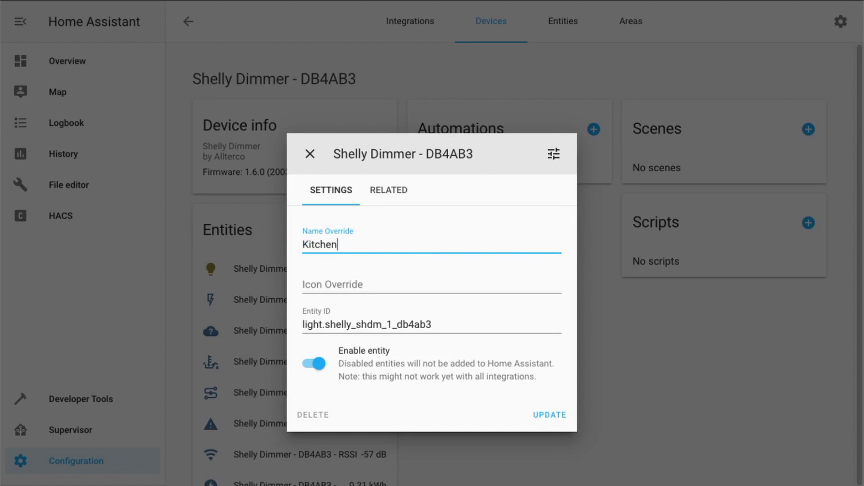
text( Downlights)
drag(440, 323, 330, 322)
key(BackSpace)
text(kitchen)
click(544, 414)
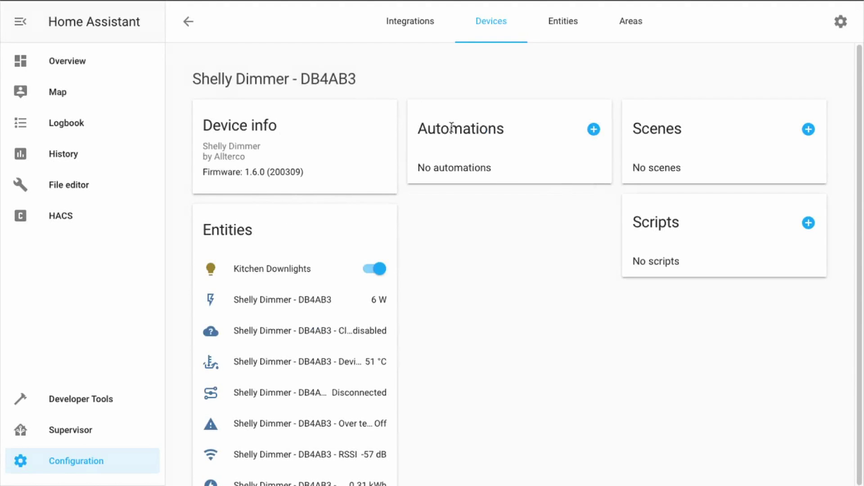
Rename the Shelly Dimmer - DB4AB3 device to 'Shelly Kitchen DB4AB3', then return to the Shelly device list.
click(840, 21)
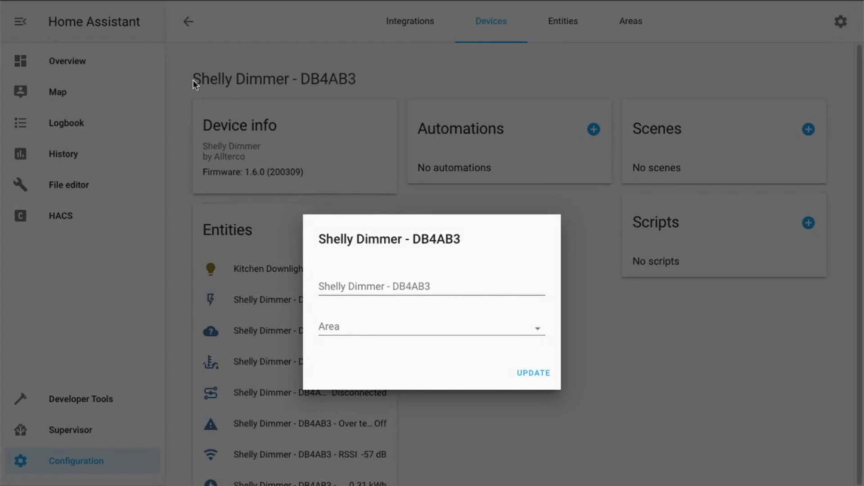
click(382, 284)
text(Shelly Kitchen DB4AB3)
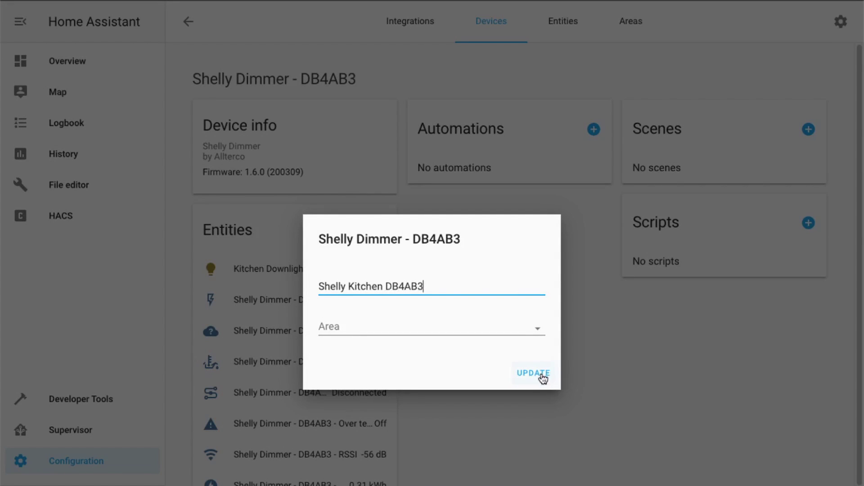
click(542, 376)
drag(211, 85, 345, 84)
click(187, 23)
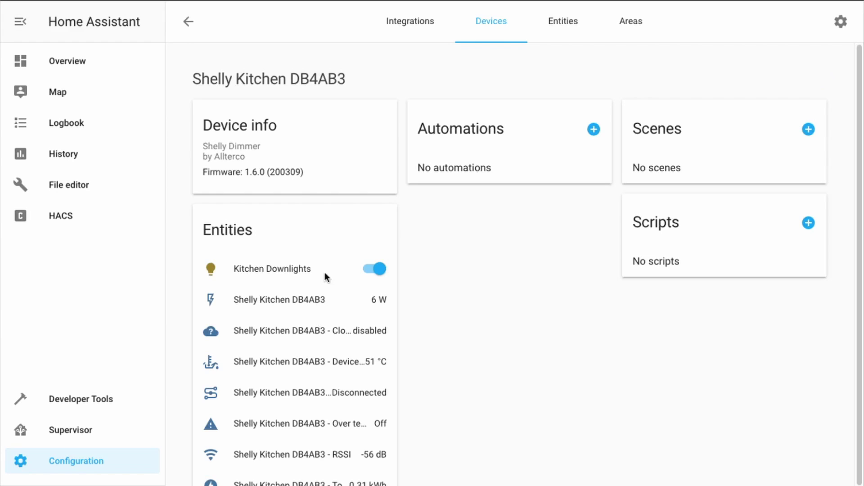
scroll(298, 387, down, 2)
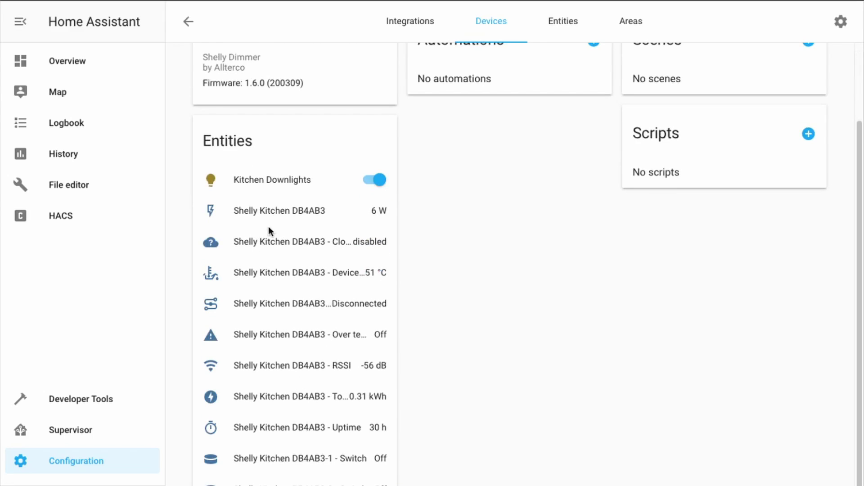
click(211, 180)
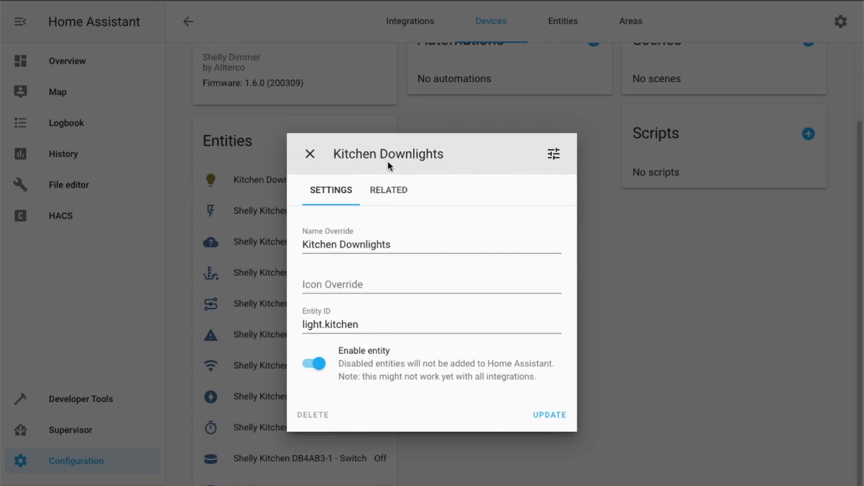
click(554, 155)
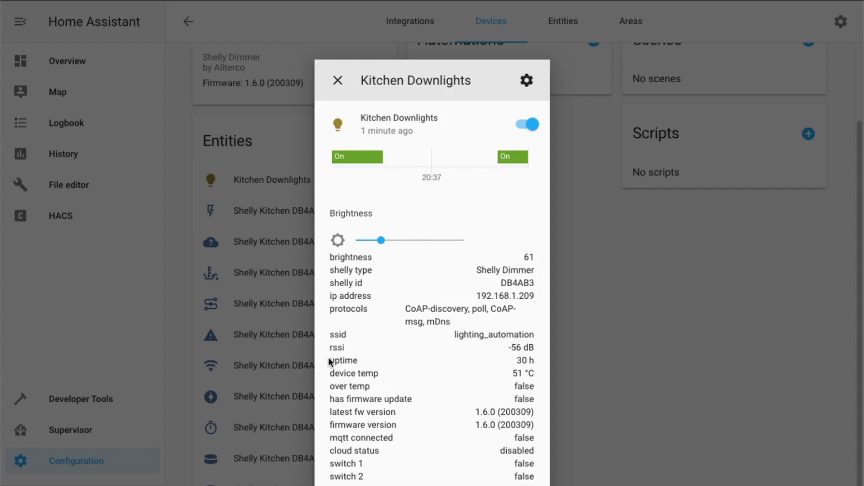
drag(395, 413, 538, 430)
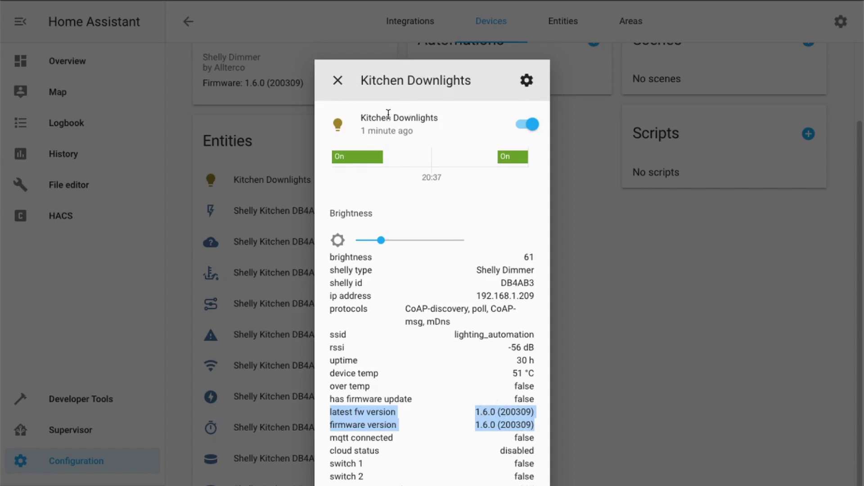
click(338, 81)
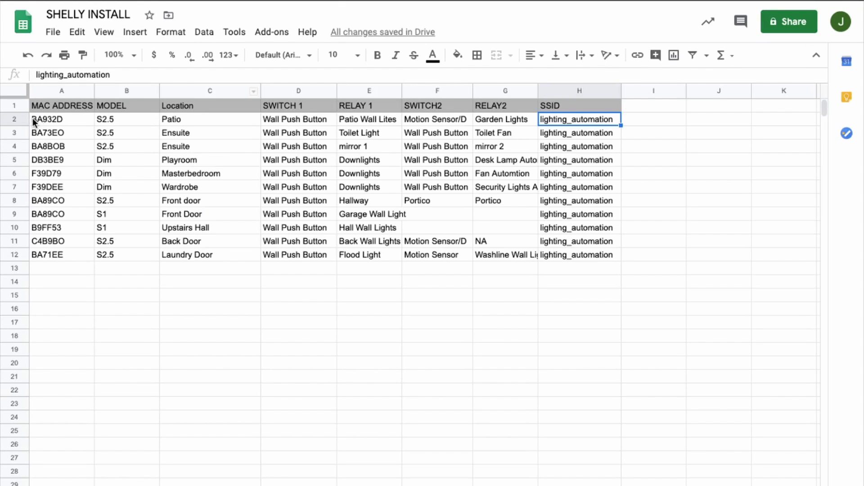
click(84, 126)
mouse_move(85, 125)
mouse_down()
mouse_move(334, 133)
mouse_move(599, 109)
mouse_move(618, 169)
mouse_move(619, 258)
mouse_up()
click(571, 118)
drag(558, 118, 571, 255)
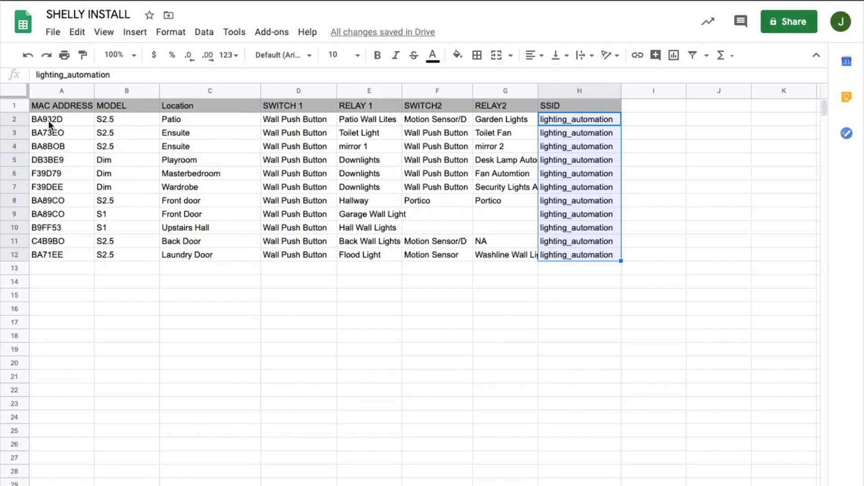
mouse_move(52, 110)
mouse_down()
mouse_move(57, 149)
mouse_move(195, 255)
mouse_move(602, 241)
mouse_move(601, 250)
mouse_up()
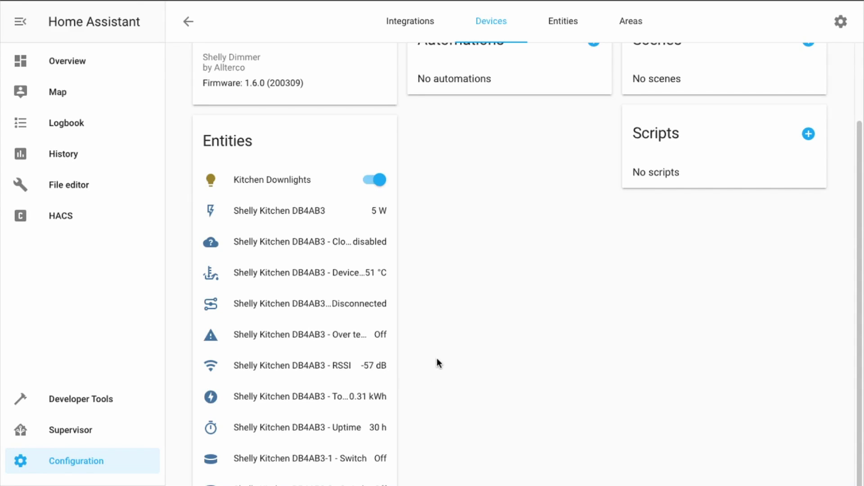
scroll(267, 295, up, 3)
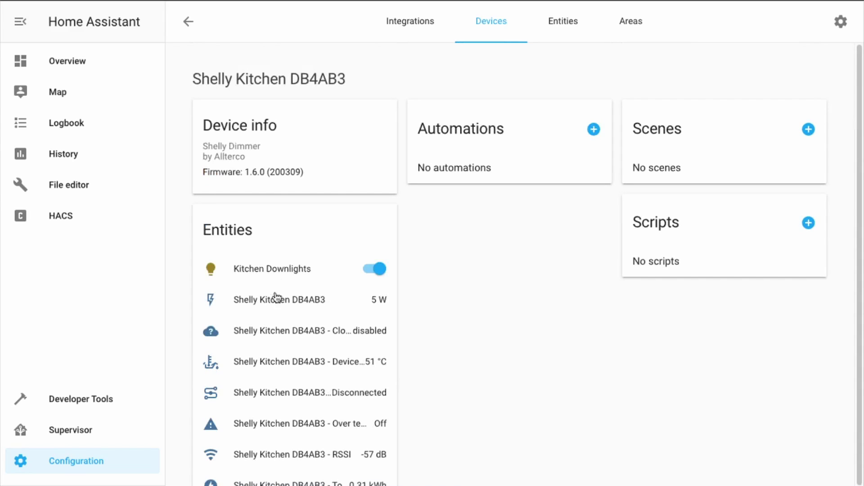